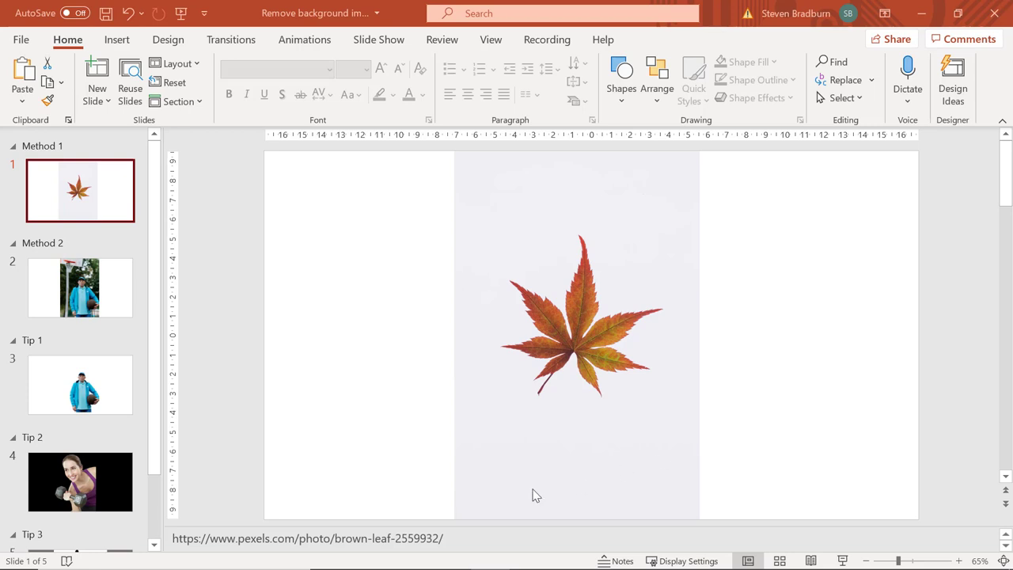
Make the pale background of the leaf picture on slide 1 transparent using Set Transparent Color
{"action": "left_click", "coordinate": [74, 286]}
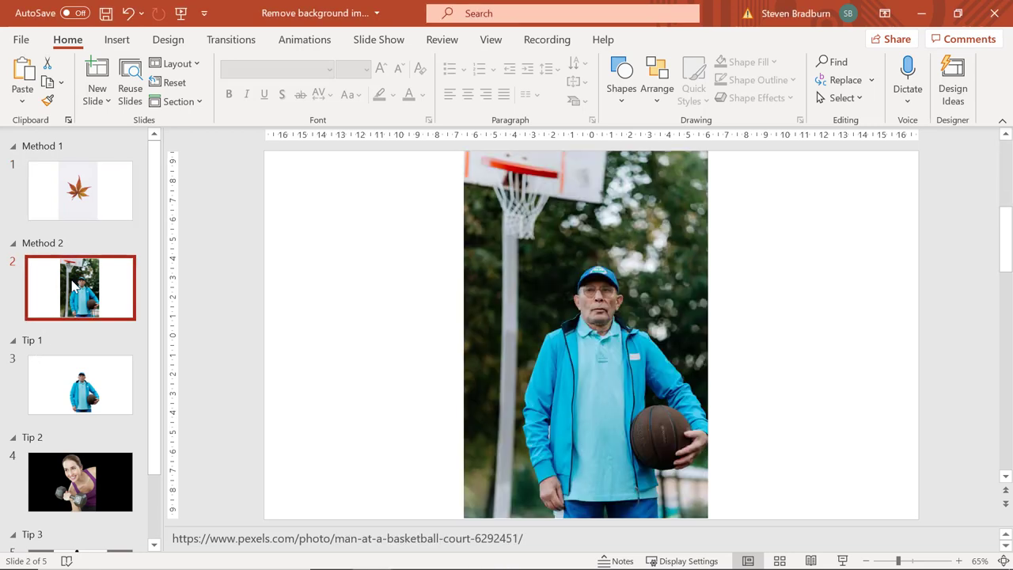
{"action": "left_click", "coordinate": [79, 198]}
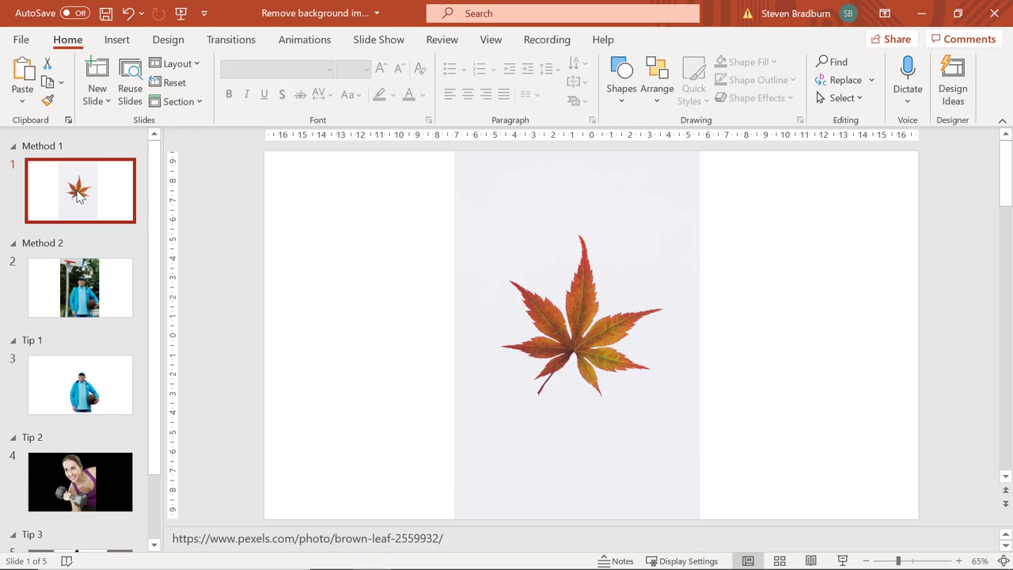
{"action": "left_click", "coordinate": [579, 276]}
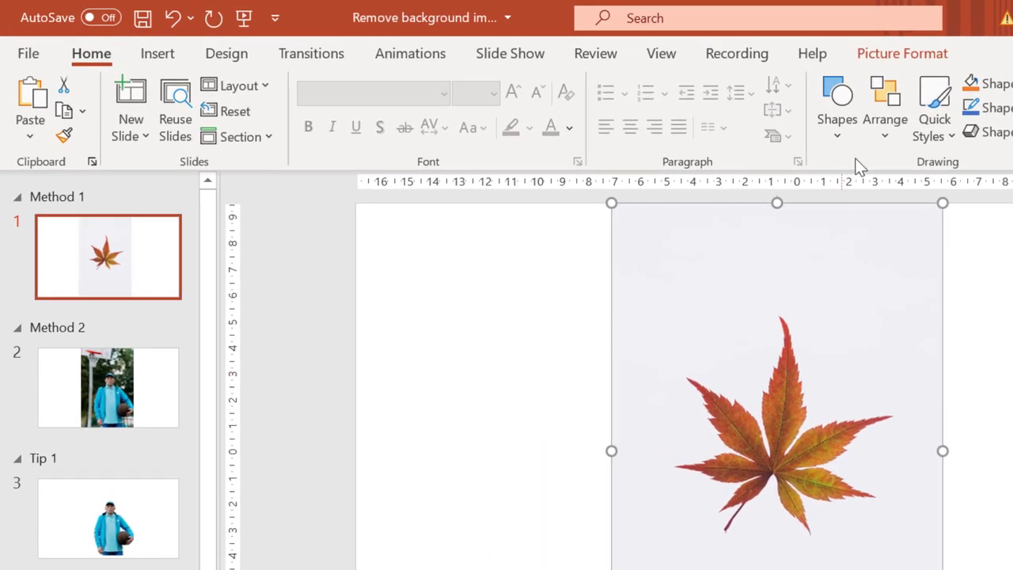
{"action": "left_click", "coordinate": [877, 57]}
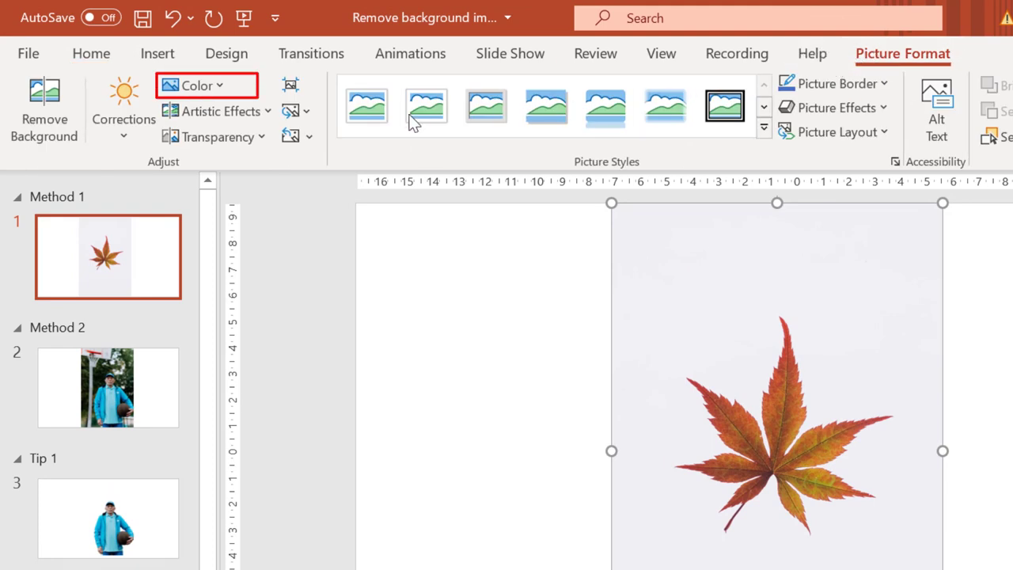
{"action": "left_click", "coordinate": [206, 81]}
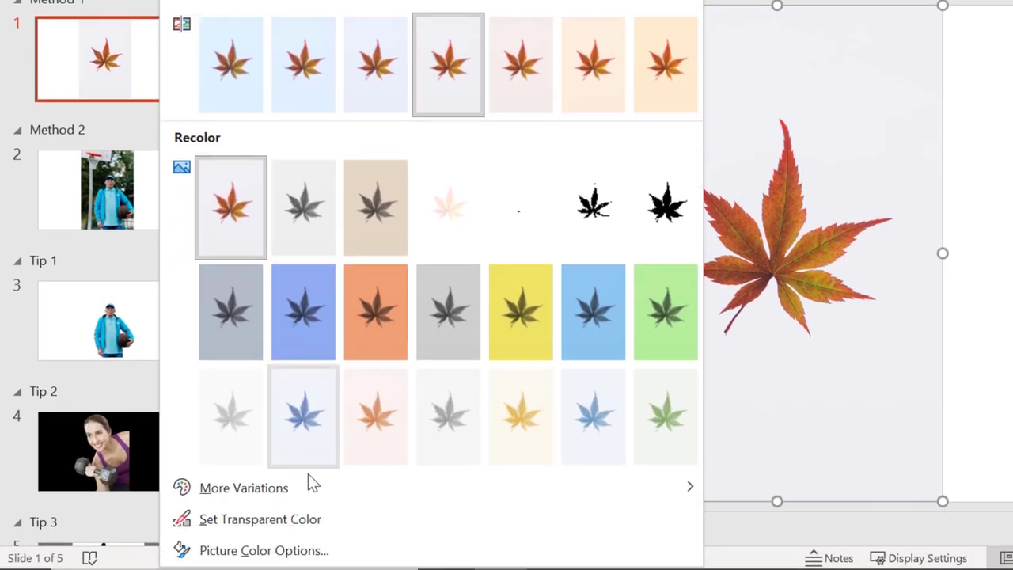
{"action": "left_click", "coordinate": [308, 519]}
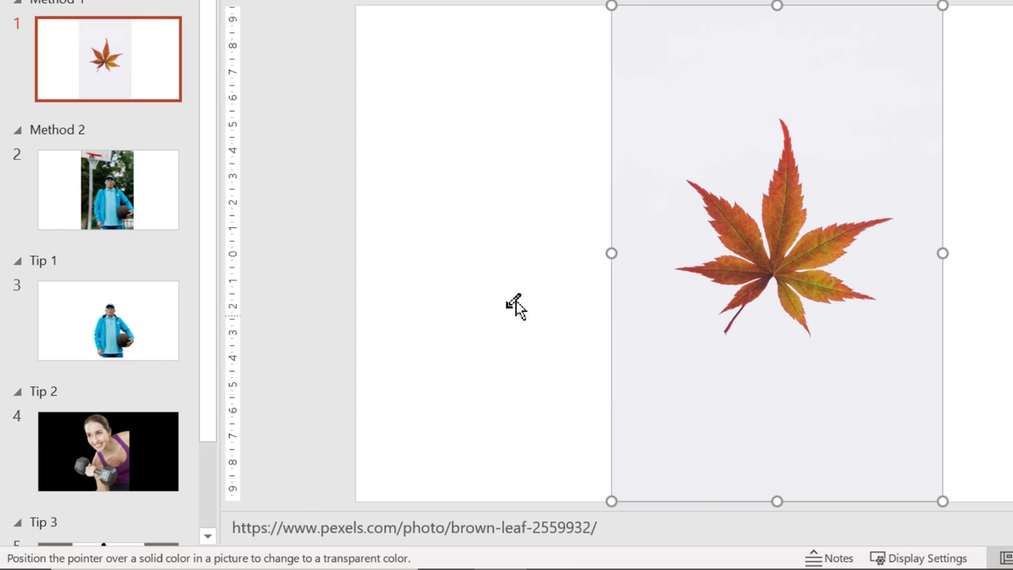
{"action": "left_click", "coordinate": [663, 94]}
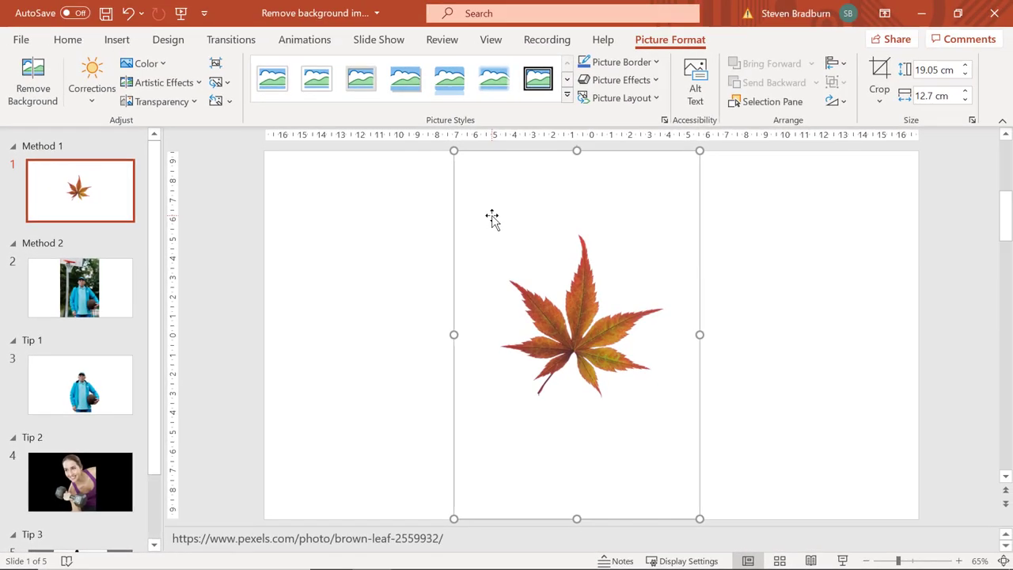
{"action": "left_click", "coordinate": [416, 280]}
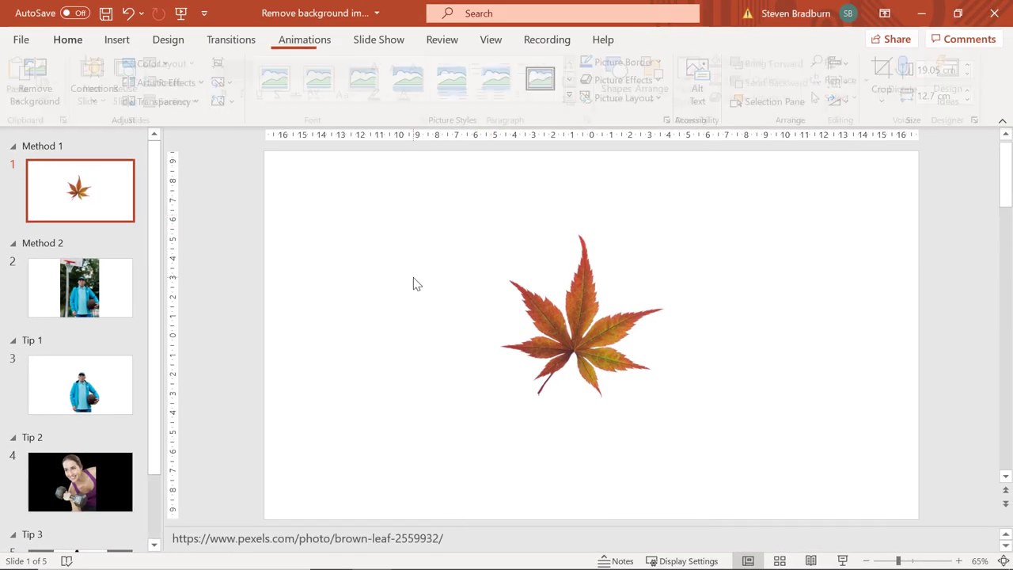
Shift the leaf picture slightly left on slide 1 and restore its original background with Reset Picture
{"action": "left_click_drag", "start_coordinate": [568, 314], "coordinate": [528, 310]}
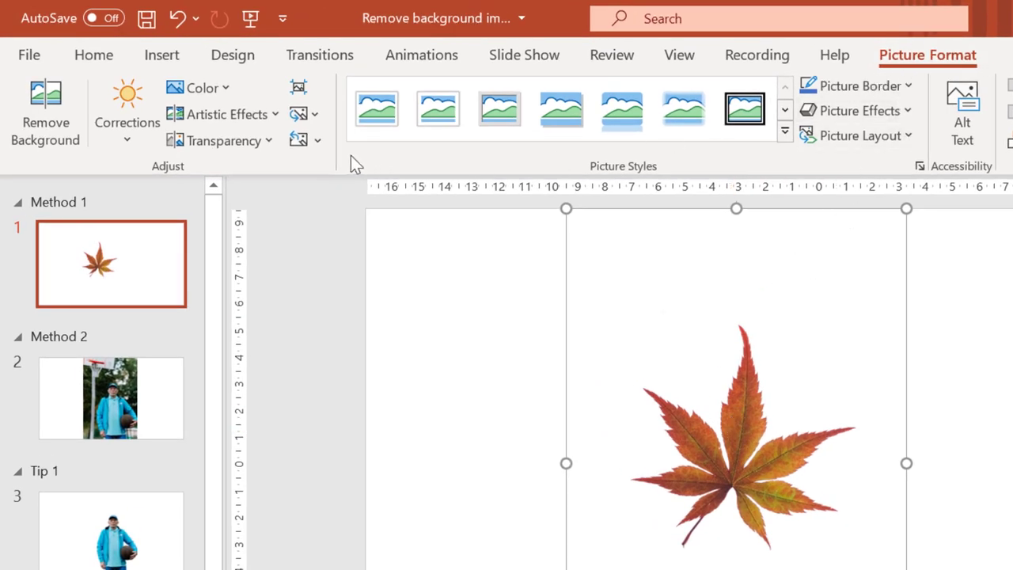
{"action": "left_click", "coordinate": [315, 145]}
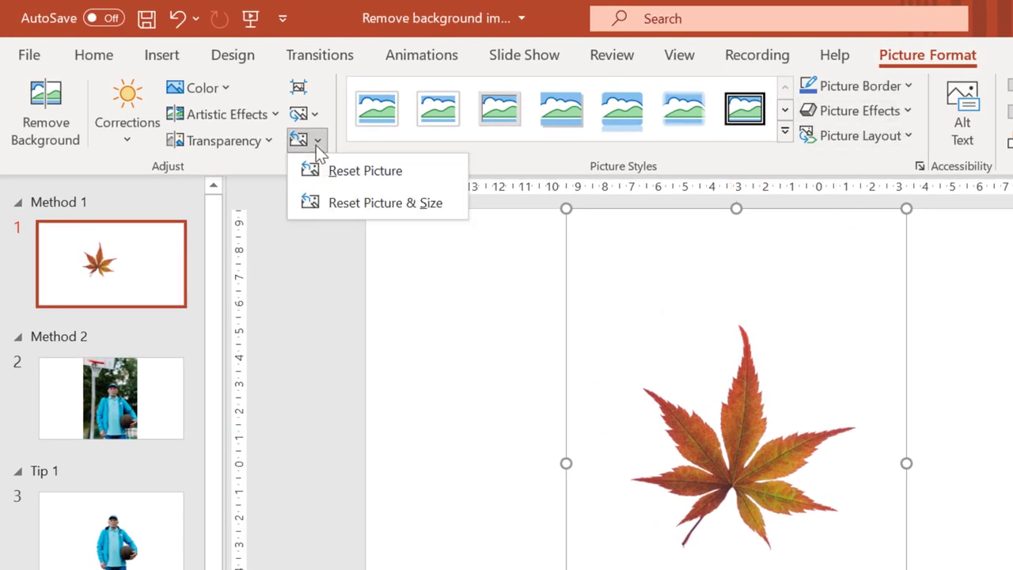
{"action": "left_click", "coordinate": [366, 172]}
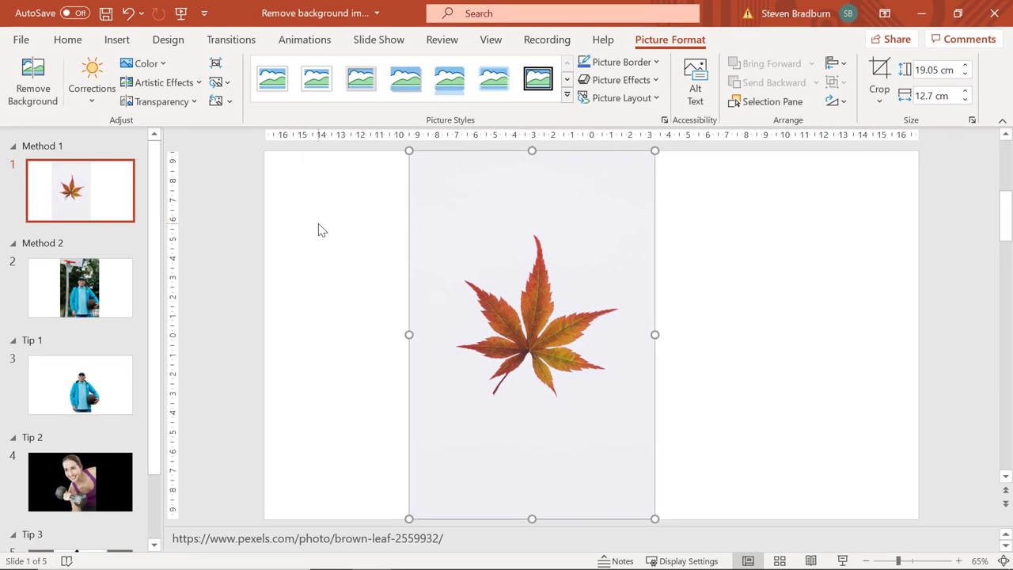
{"action": "left_click", "coordinate": [321, 230]}
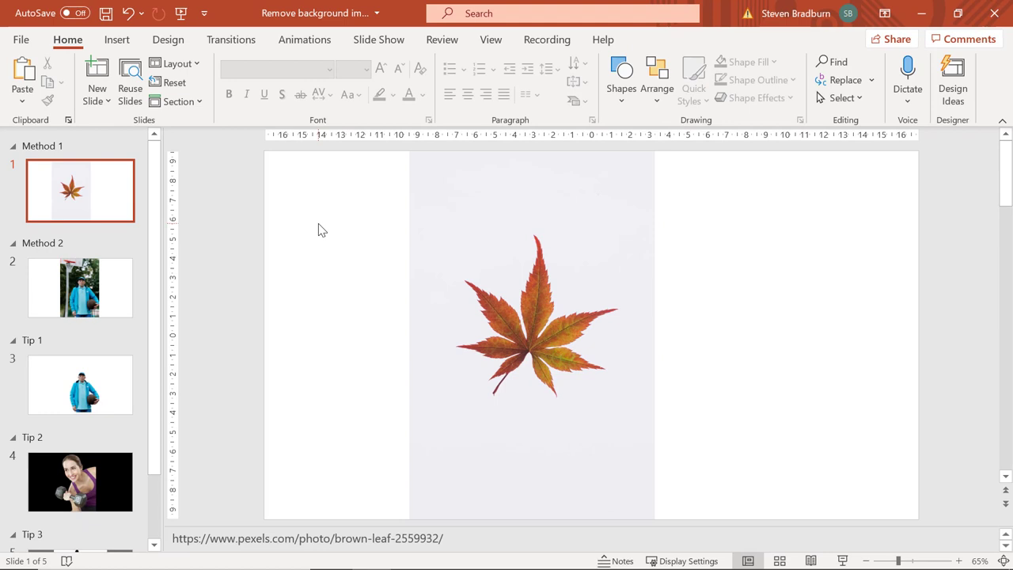
Start Remove Background on the photo of the man at the basketball court on slide 2
{"action": "left_click", "coordinate": [99, 275]}
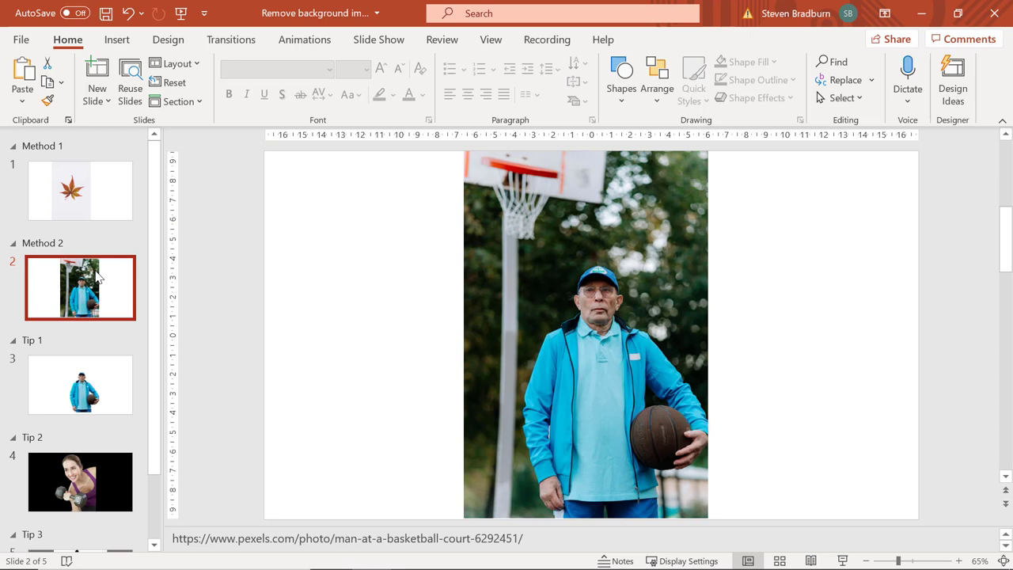
{"action": "left_click", "coordinate": [309, 294]}
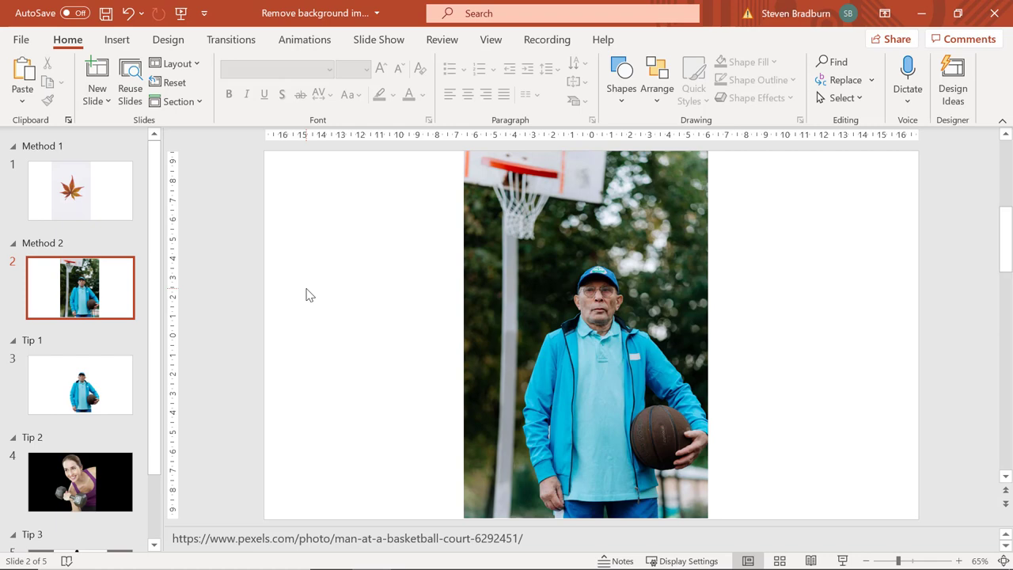
{"action": "left_click", "coordinate": [520, 291]}
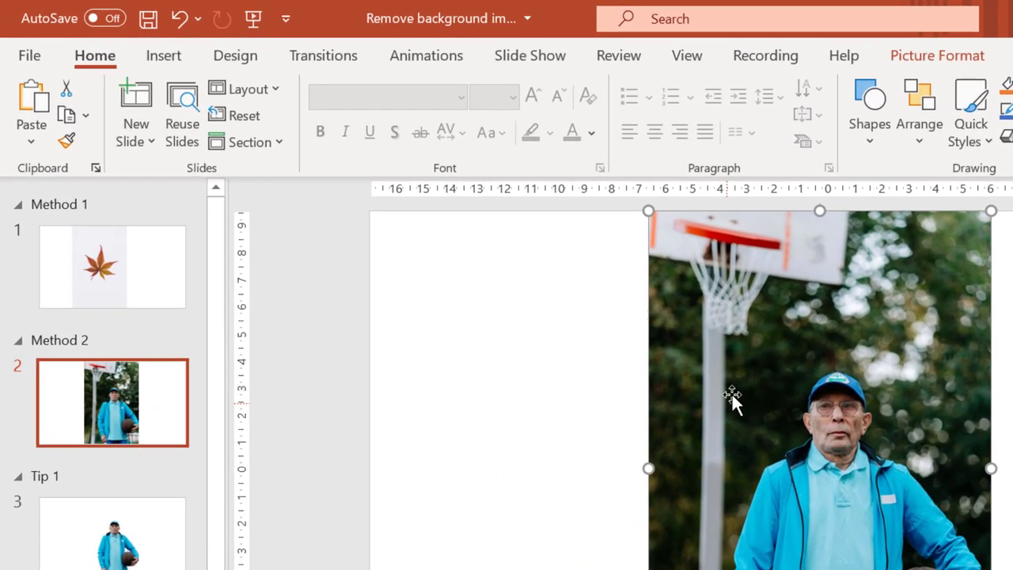
{"action": "left_click", "coordinate": [907, 57]}
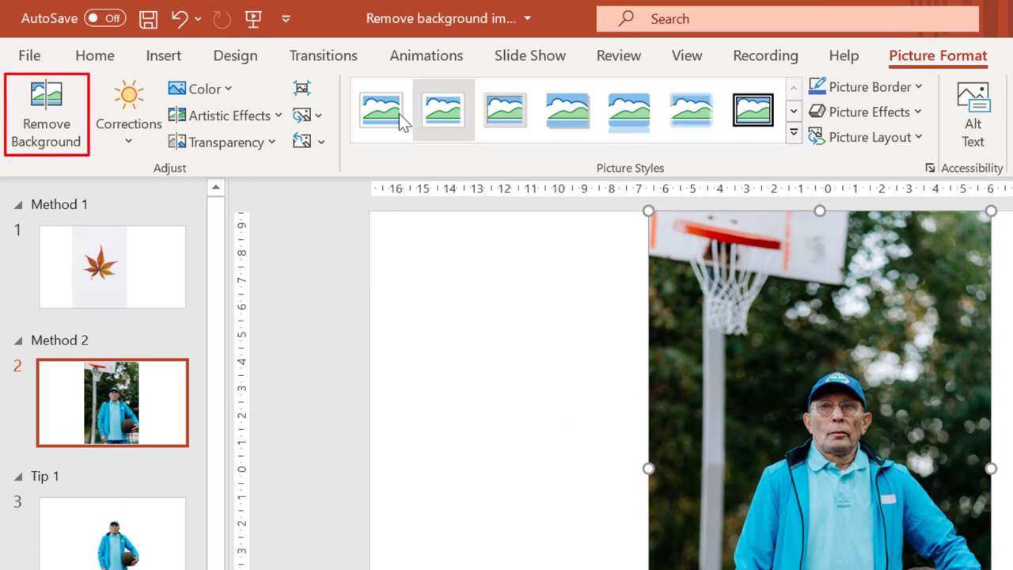
{"action": "left_click", "coordinate": [54, 103]}
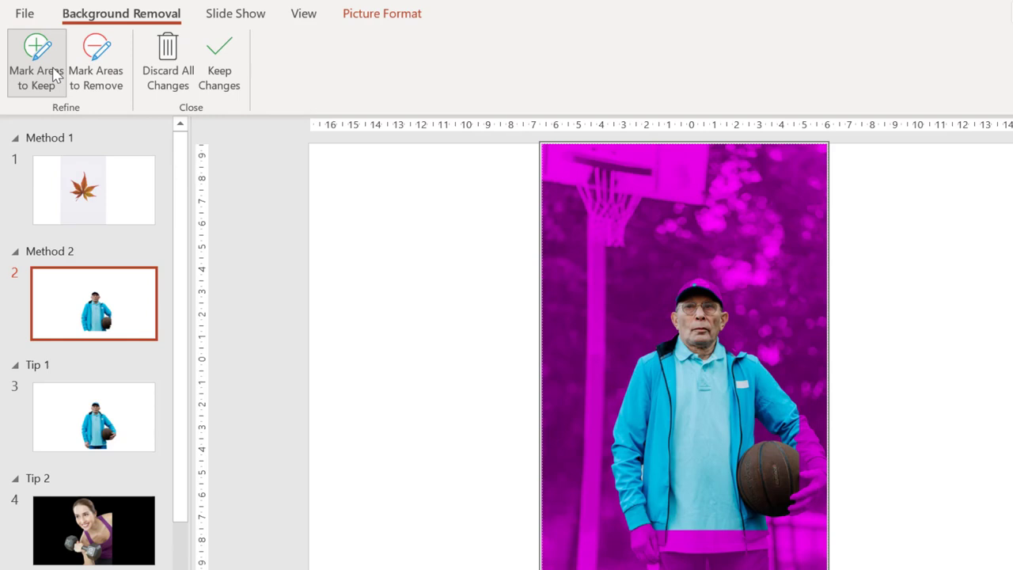
Mark the man's cap, the arm and hand holding the ball, the other hand and the trousers as areas to keep
{"action": "left_click", "coordinate": [54, 77]}
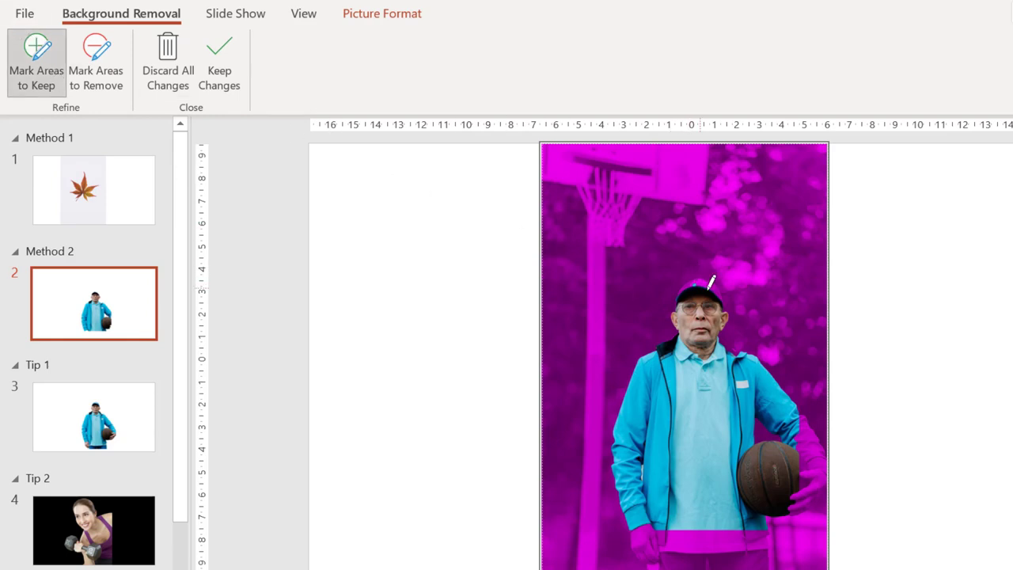
{"action": "scroll", "coordinate": [712, 281], "scroll_direction": "up", "scroll_amount": 5}
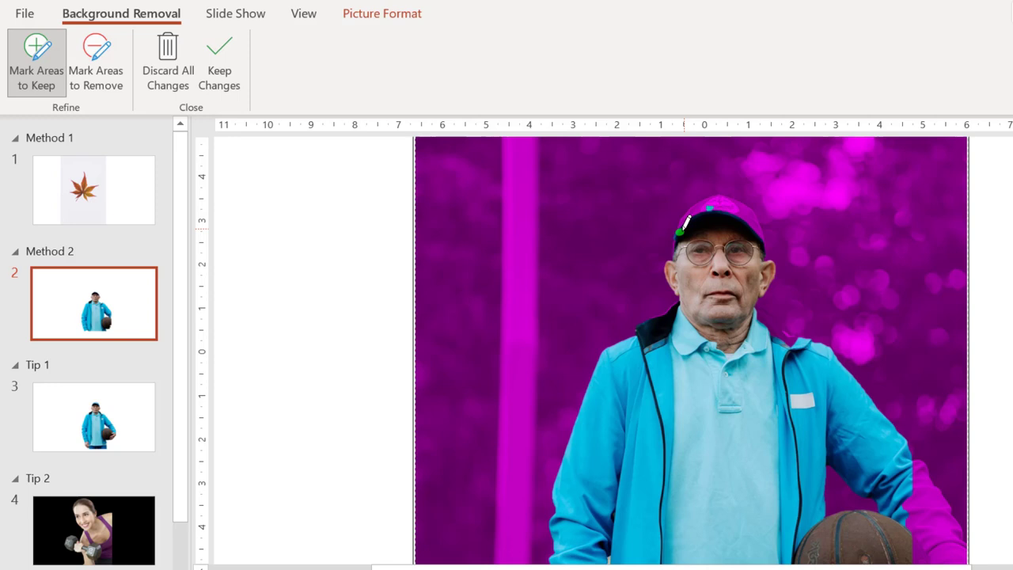
{"action": "left_click_drag", "start_coordinate": [687, 224], "coordinate": [760, 228]}
{"action": "scroll", "coordinate": [772, 329], "scroll_direction": "down", "scroll_amount": 3}
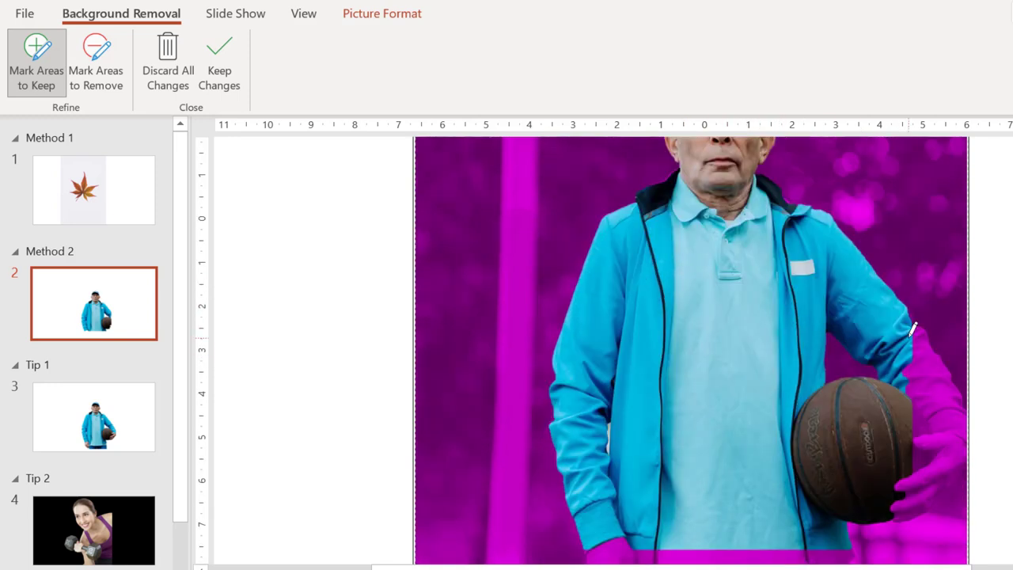
{"action": "left_click_drag", "start_coordinate": [912, 328], "coordinate": [921, 481]}
{"action": "scroll", "coordinate": [906, 453], "scroll_direction": "down", "scroll_amount": 2}
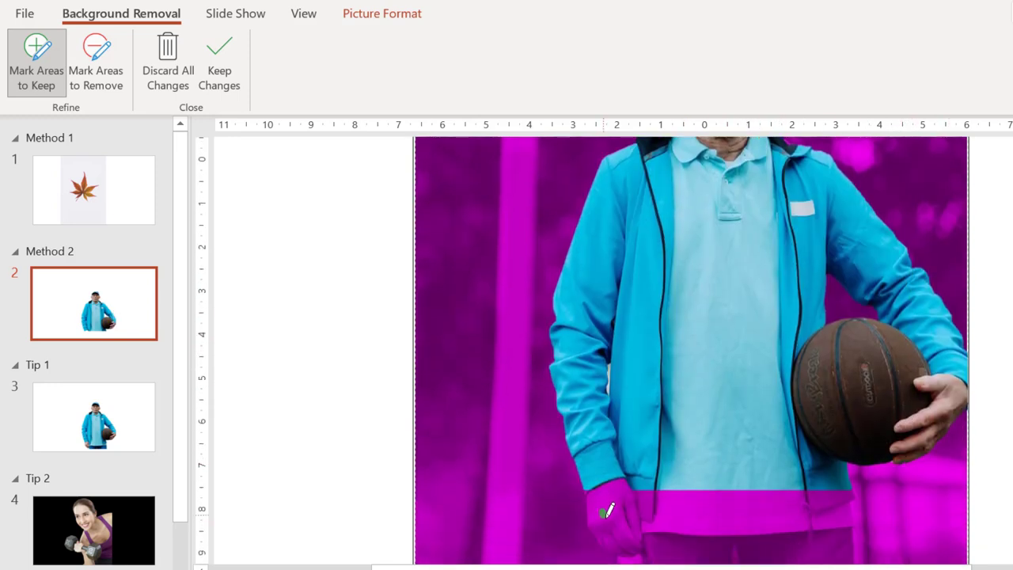
{"action": "left_click_drag", "start_coordinate": [608, 510], "coordinate": [606, 509]}
{"action": "left_click_drag", "start_coordinate": [637, 552], "coordinate": [705, 546]}
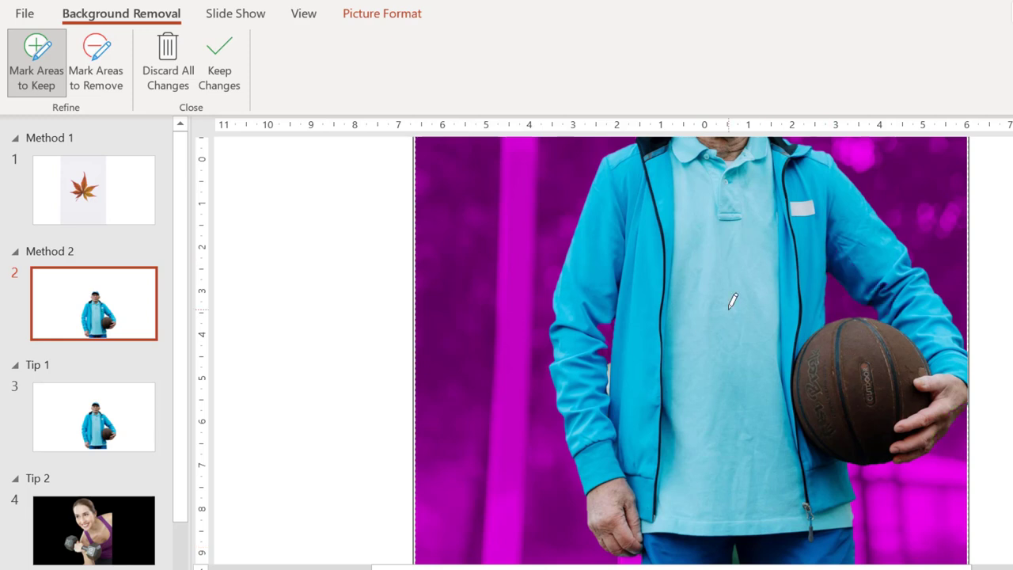
{"action": "scroll", "coordinate": [729, 307], "scroll_direction": "up", "scroll_amount": 3}
{"action": "scroll", "coordinate": [720, 201], "scroll_direction": "down", "scroll_amount": 2}
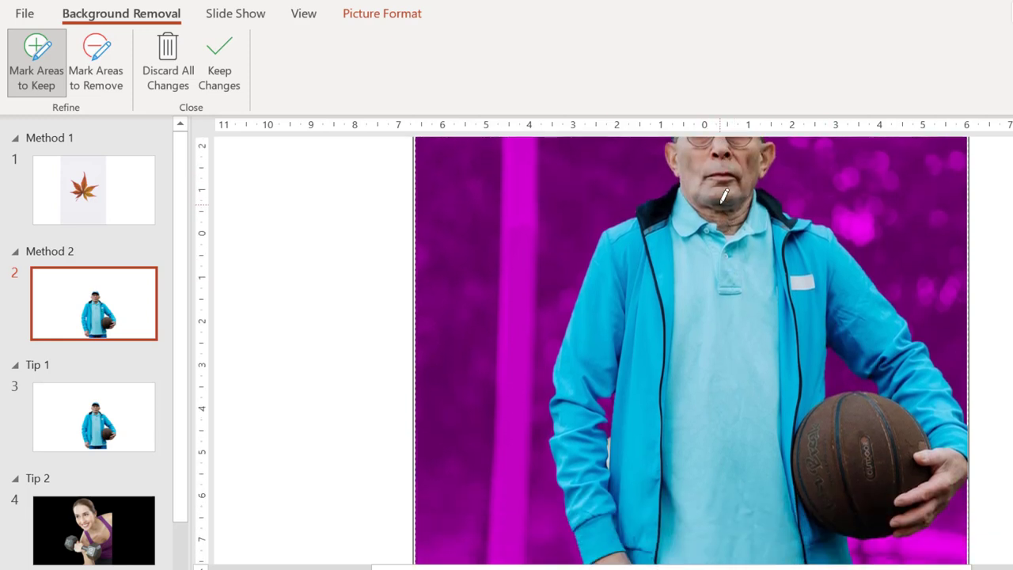
{"action": "scroll", "coordinate": [722, 195], "scroll_direction": "down", "scroll_amount": 1}
{"action": "scroll", "coordinate": [722, 195], "scroll_direction": "down", "scroll_amount": 1}
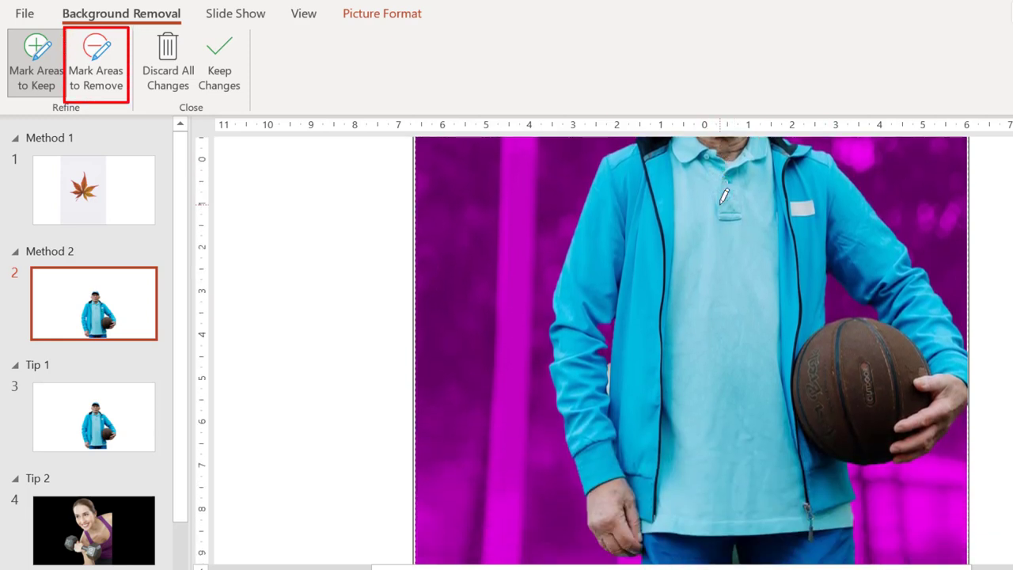
Switch to Mark Areas to Remove, inspect the cutout's edges for leftover background, and keep the background removal changes
{"action": "left_click", "coordinate": [95, 64]}
{"action": "scroll", "coordinate": [677, 414], "scroll_direction": "up", "scroll_amount": 2}
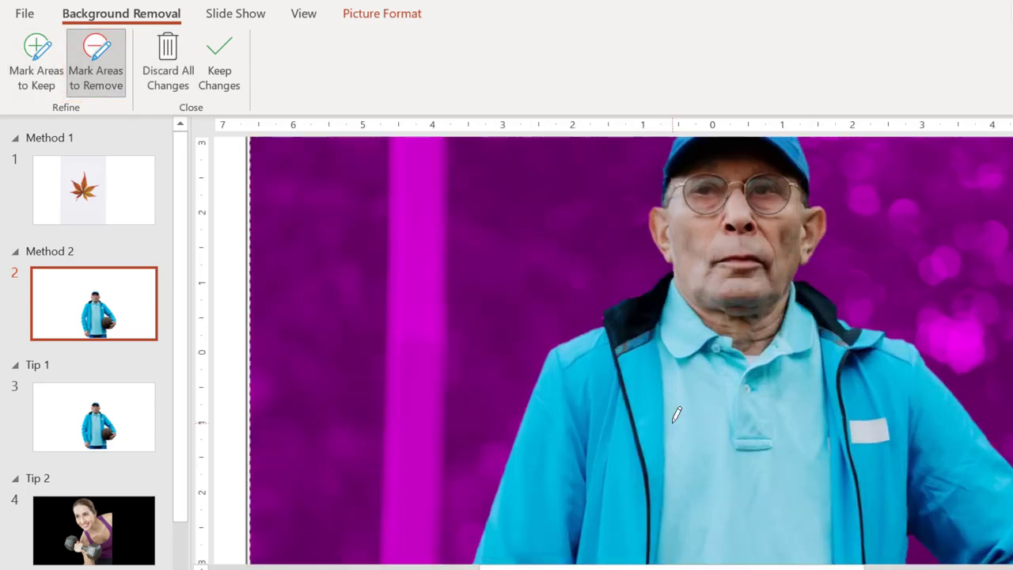
{"action": "scroll", "coordinate": [673, 412], "scroll_direction": "up", "scroll_amount": 4}
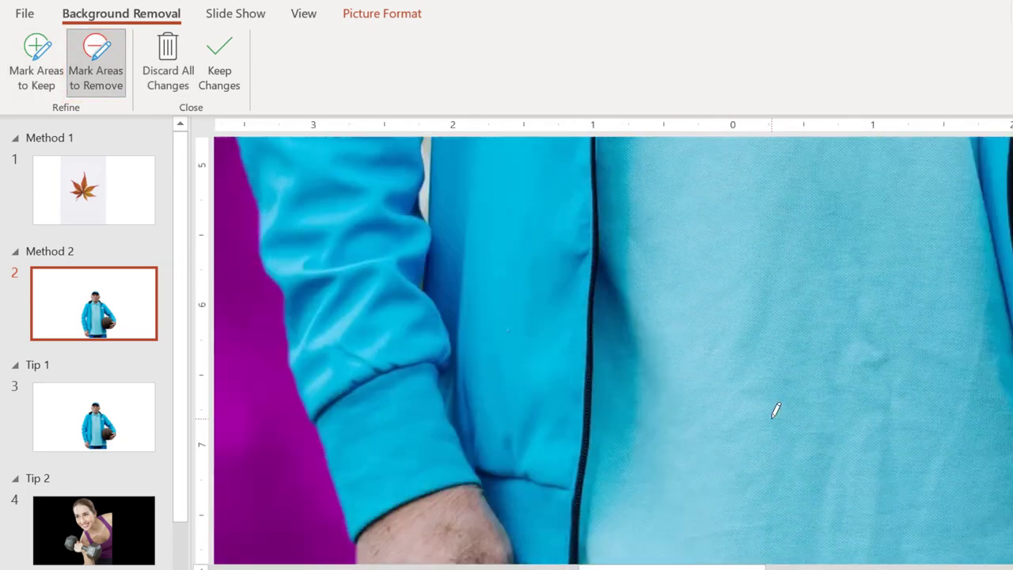
{"action": "scroll", "coordinate": [775, 410], "scroll_direction": "down", "scroll_amount": 2}
{"action": "scroll", "coordinate": [834, 483], "scroll_direction": "up", "scroll_amount": 4}
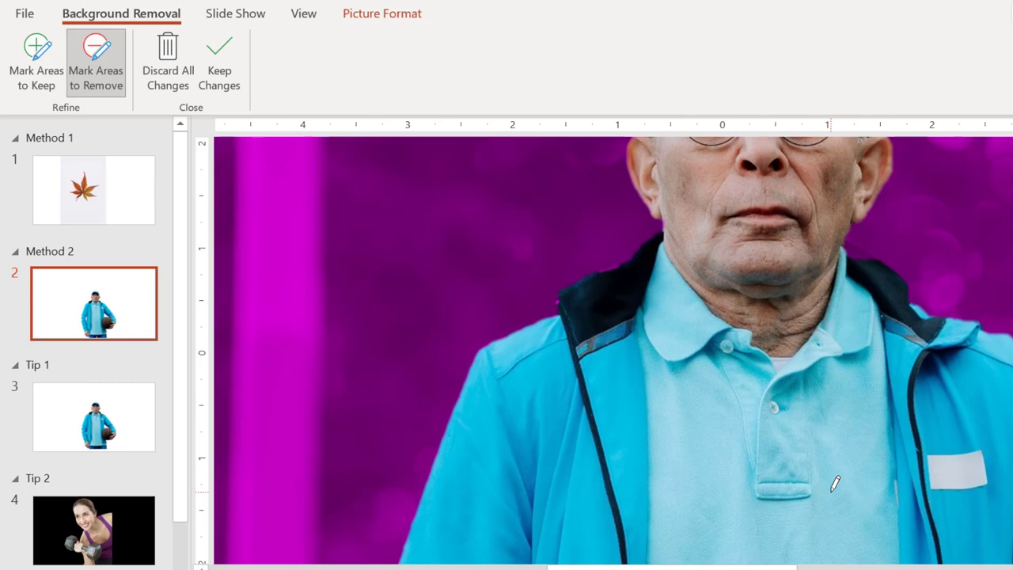
{"action": "scroll", "coordinate": [835, 483], "scroll_direction": "down", "scroll_amount": 5}
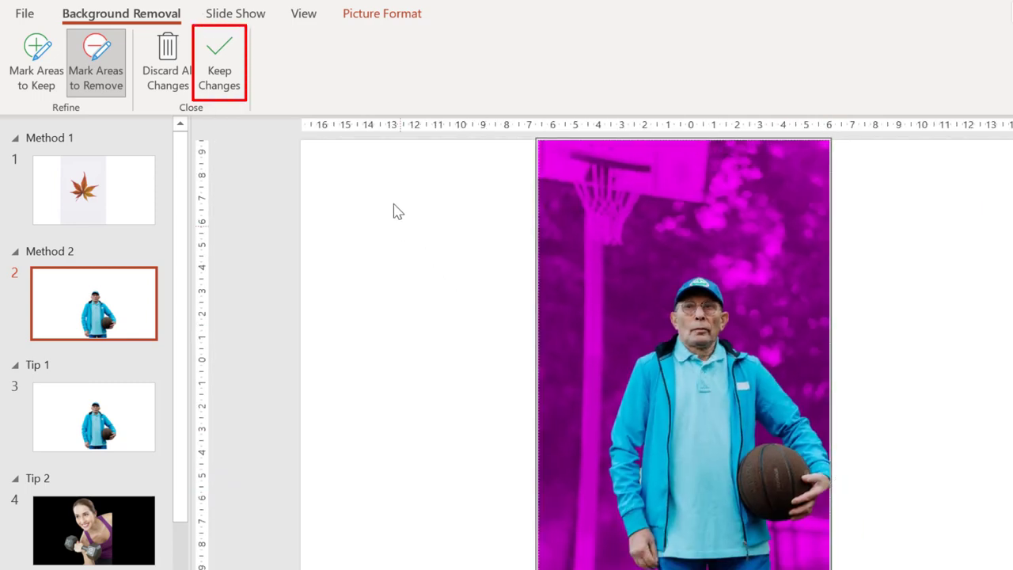
{"action": "left_click", "coordinate": [222, 79]}
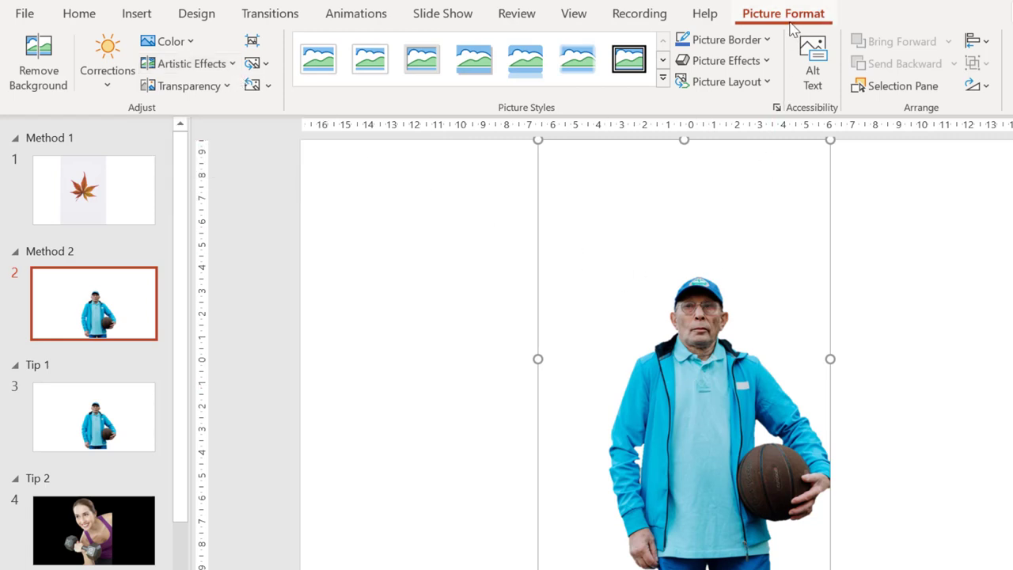
Reopen the background removal on the man's photo, close it keeping the changes, and reset the picture to its original
{"action": "left_click", "coordinate": [35, 67]}
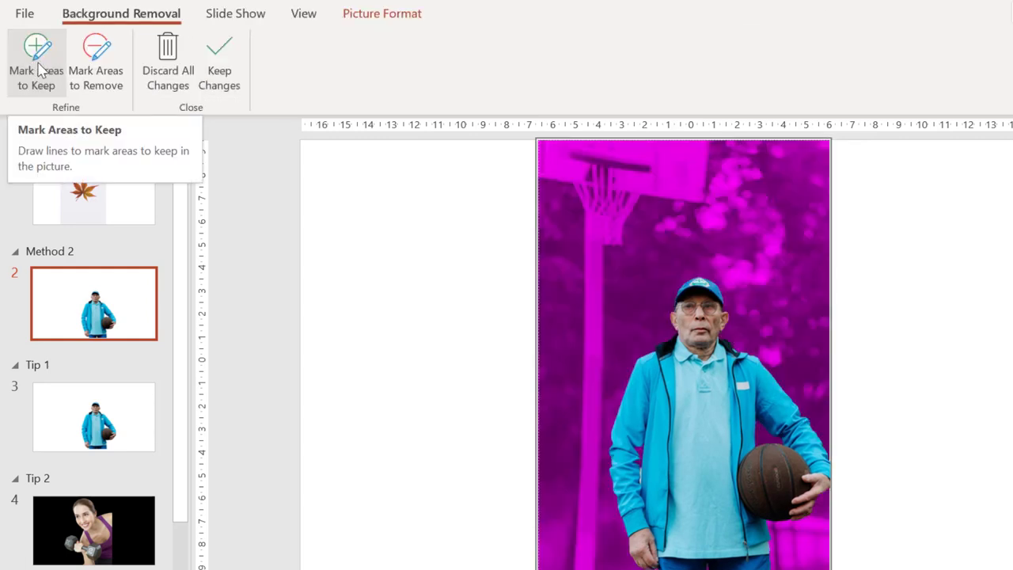
{"action": "left_click", "coordinate": [216, 56]}
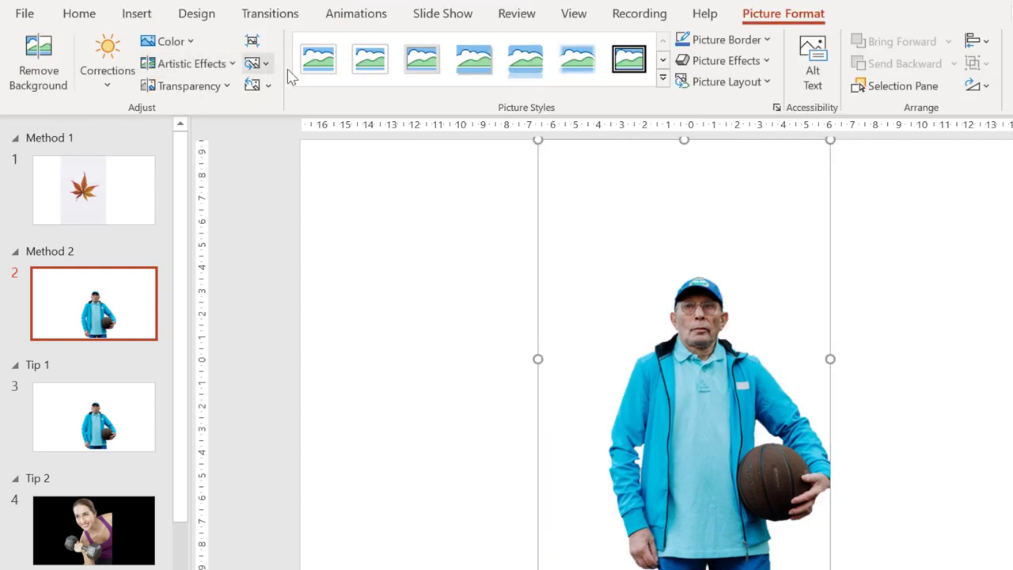
{"action": "left_click", "coordinate": [269, 87]}
{"action": "left_click", "coordinate": [283, 114]}
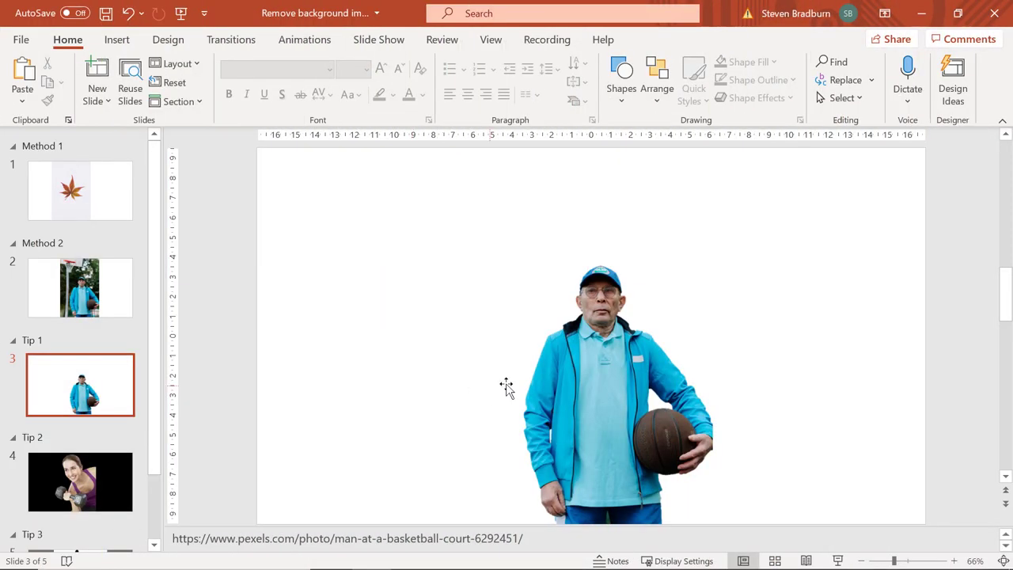
Crop the man's cutout picture on slide 3, trimming the empty space above his cap and beside his arm without the ball
{"action": "left_click", "coordinate": [592, 384]}
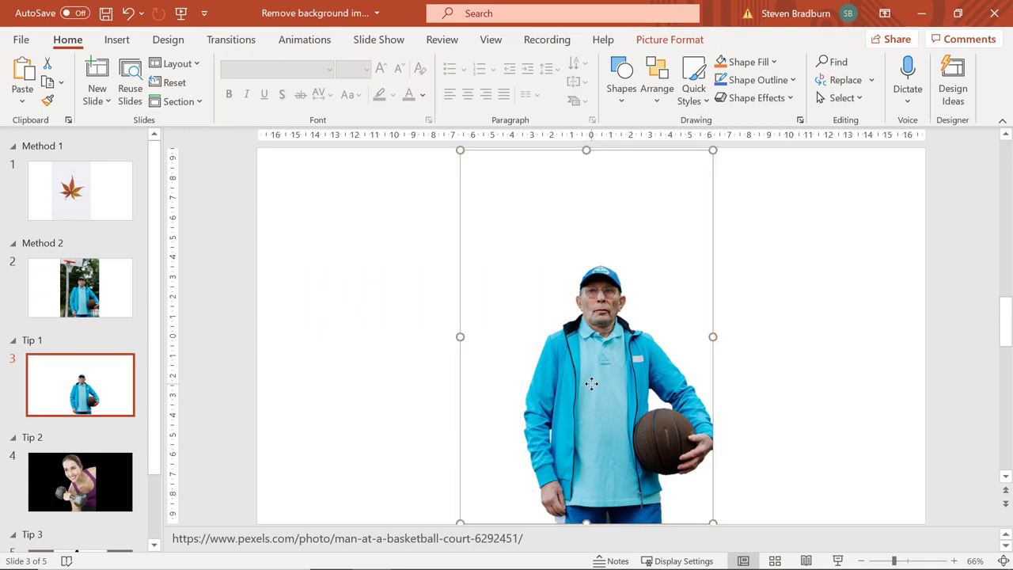
{"action": "left_click", "coordinate": [674, 41]}
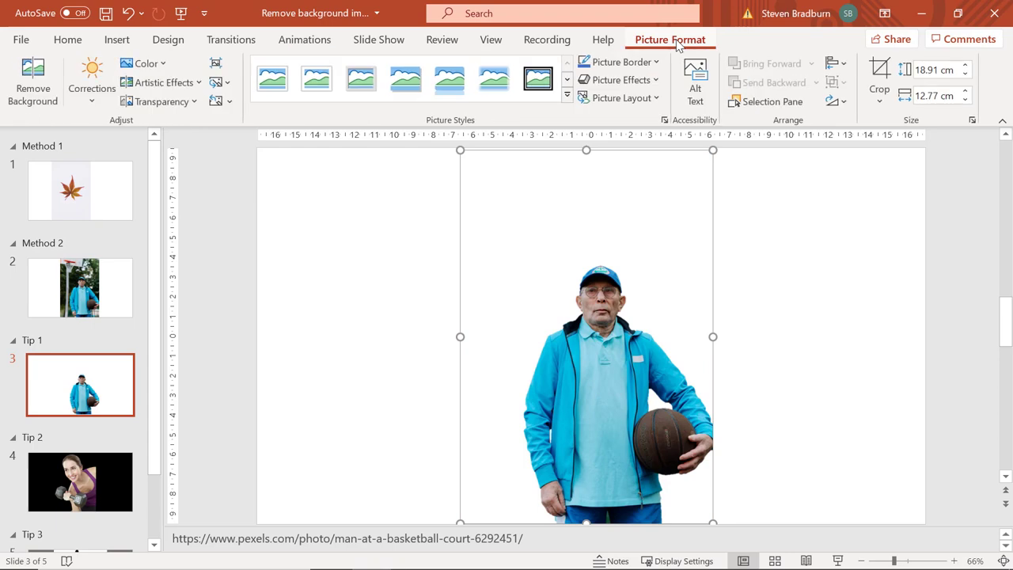
{"action": "left_click", "coordinate": [874, 71]}
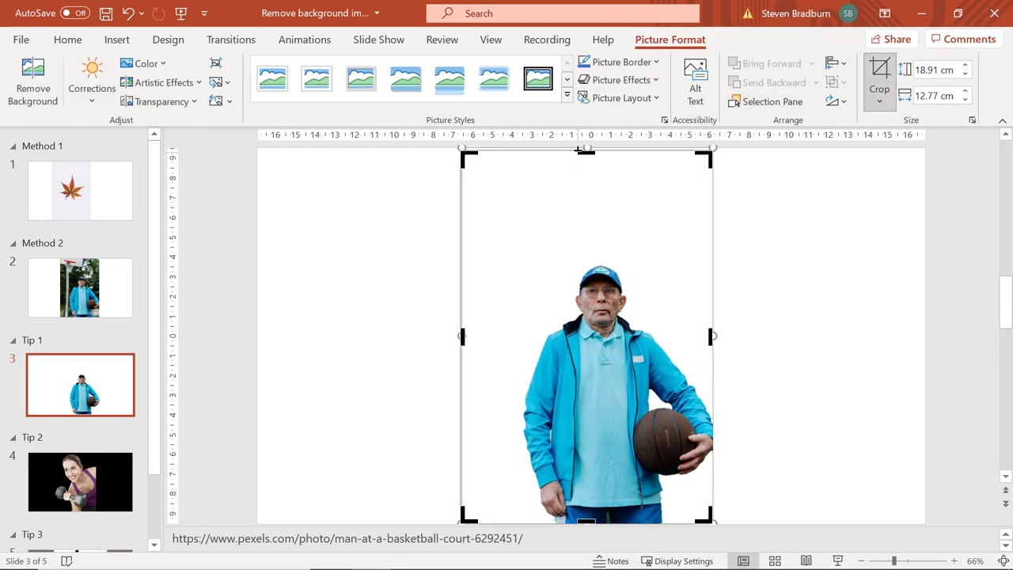
{"action": "left_click_drag", "start_coordinate": [586, 151], "coordinate": [582, 259]}
{"action": "left_click_drag", "start_coordinate": [463, 390], "coordinate": [514, 393]}
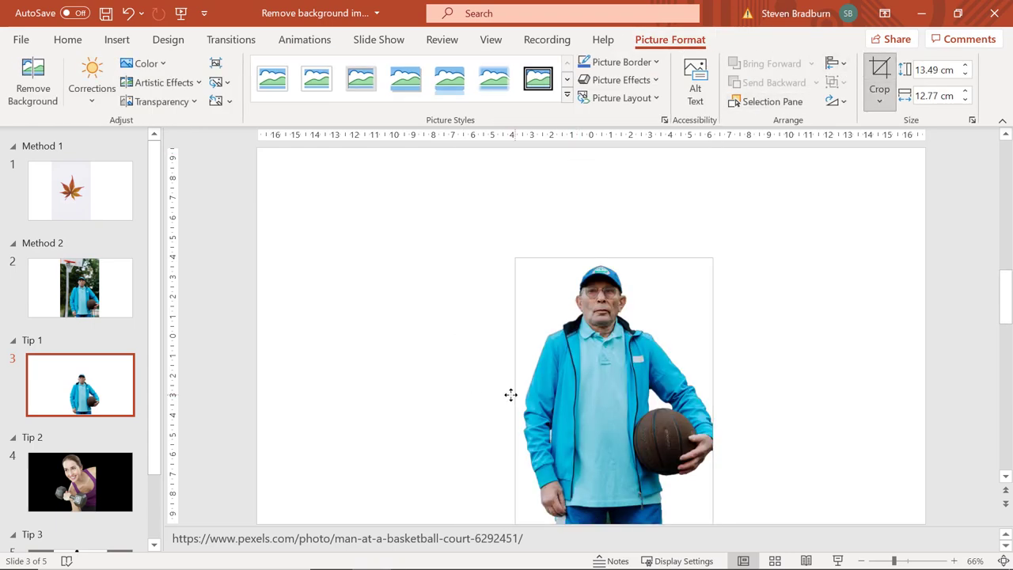
{"action": "left_click", "coordinate": [480, 357]}
Move the cropped picture of the man slightly up and to the left on the slide, and deselect it
{"action": "left_click", "coordinate": [597, 361]}
{"action": "left_click_drag", "start_coordinate": [597, 361], "coordinate": [566, 319]}
{"action": "left_click", "coordinate": [728, 336]}
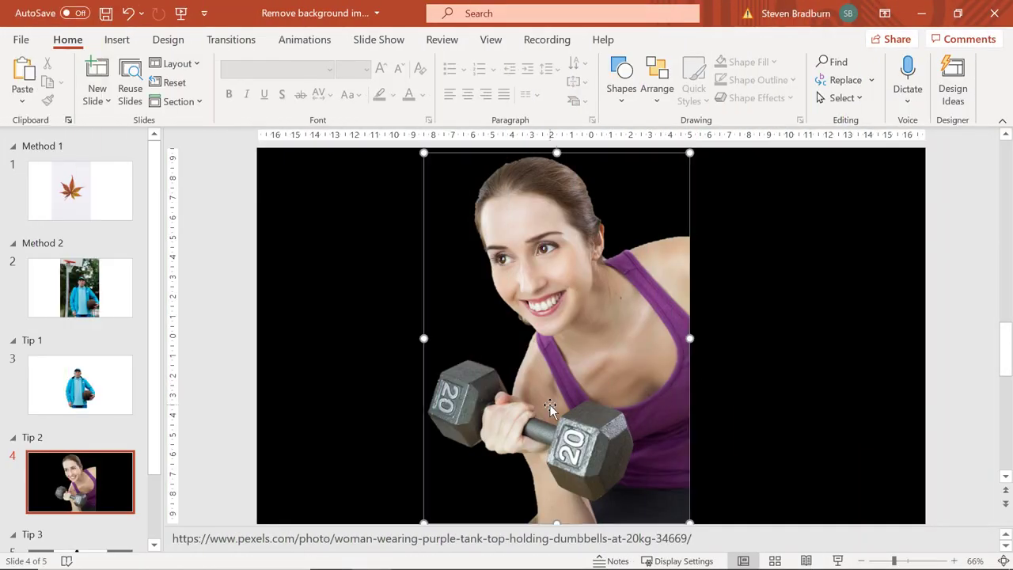
Apply a light preset Soft Edges variation to the cutout of the woman with the dumbbell on slide 4
{"action": "scroll", "coordinate": [633, 385], "scroll_direction": "up", "scroll_amount": 5}
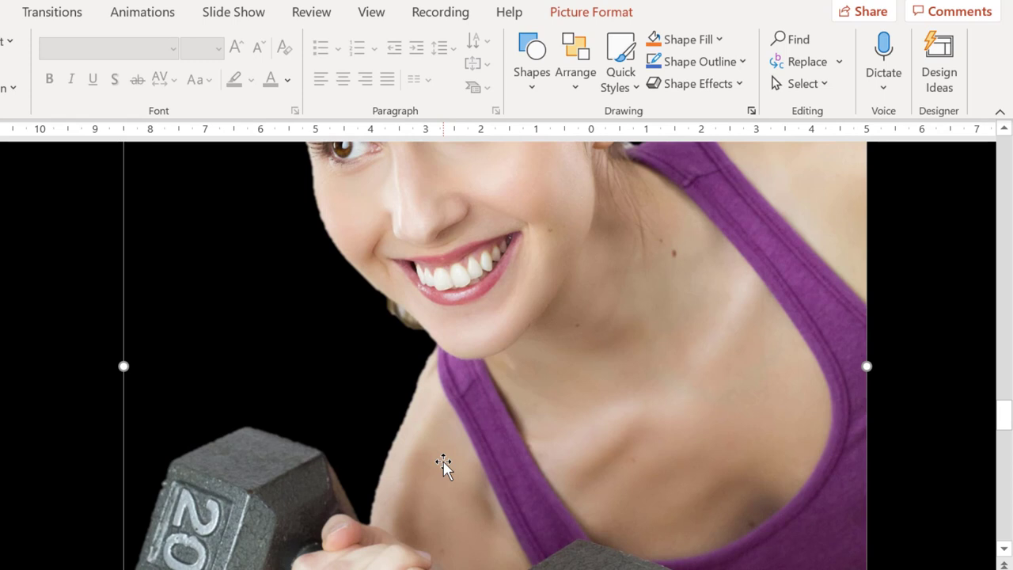
{"action": "left_click", "coordinate": [590, 18]}
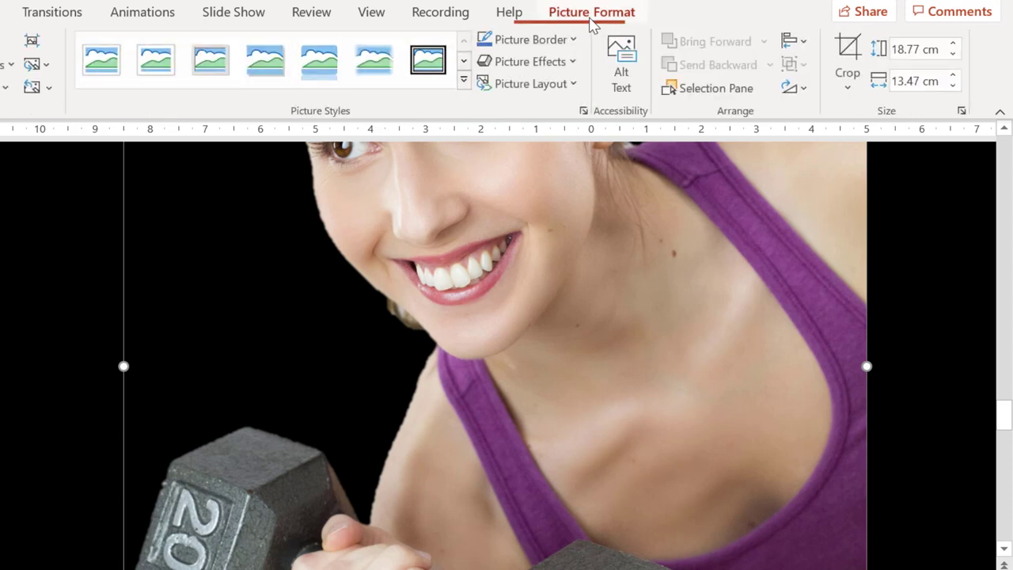
{"action": "left_click", "coordinate": [575, 61]}
{"action": "mouse_move", "coordinate": [589, 290]}
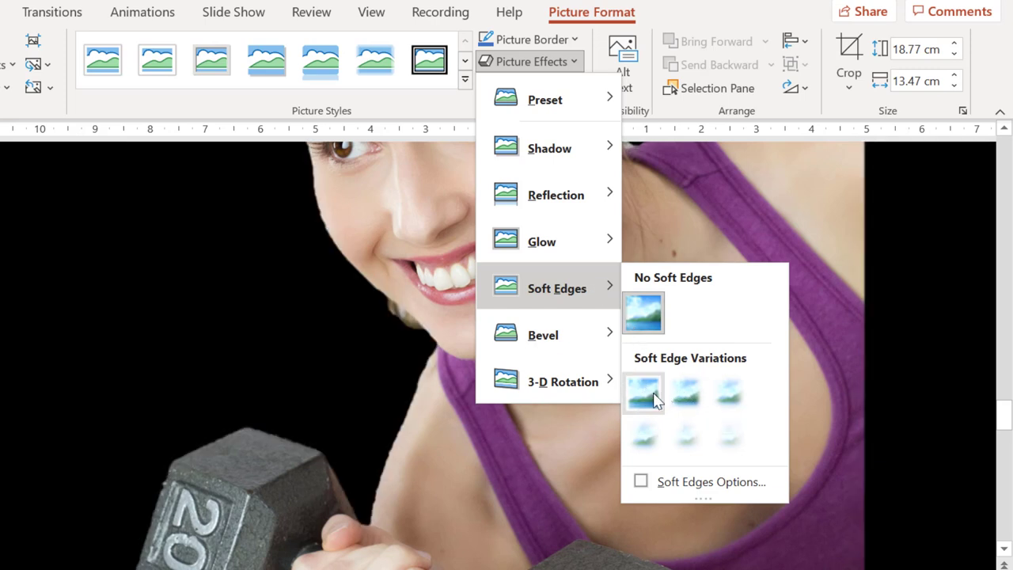
{"action": "left_click", "coordinate": [685, 398]}
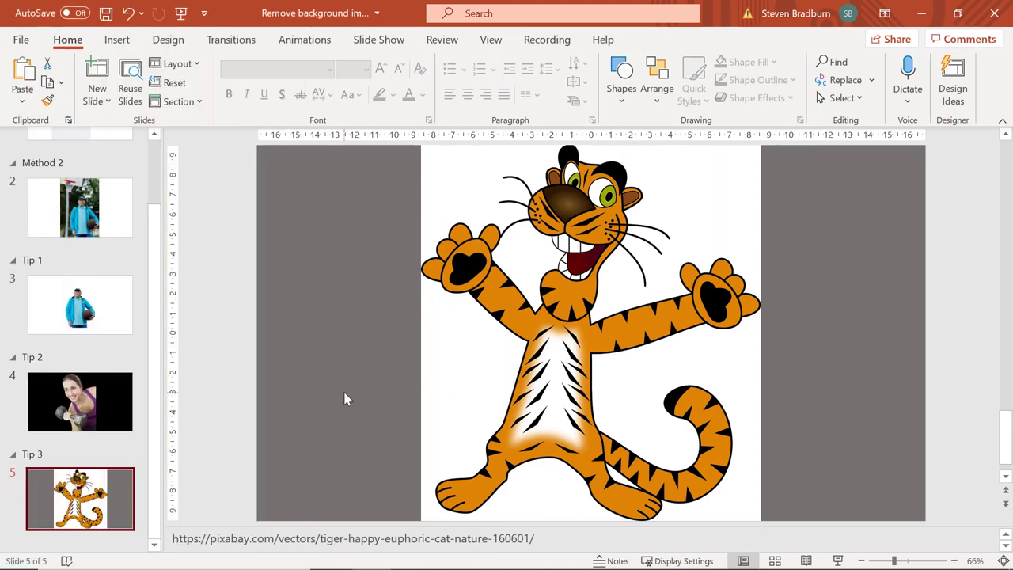
Make the tiger picture's white background on slide 5 transparent with Set Transparent Color, and deselect the picture
{"action": "left_click", "coordinate": [448, 357]}
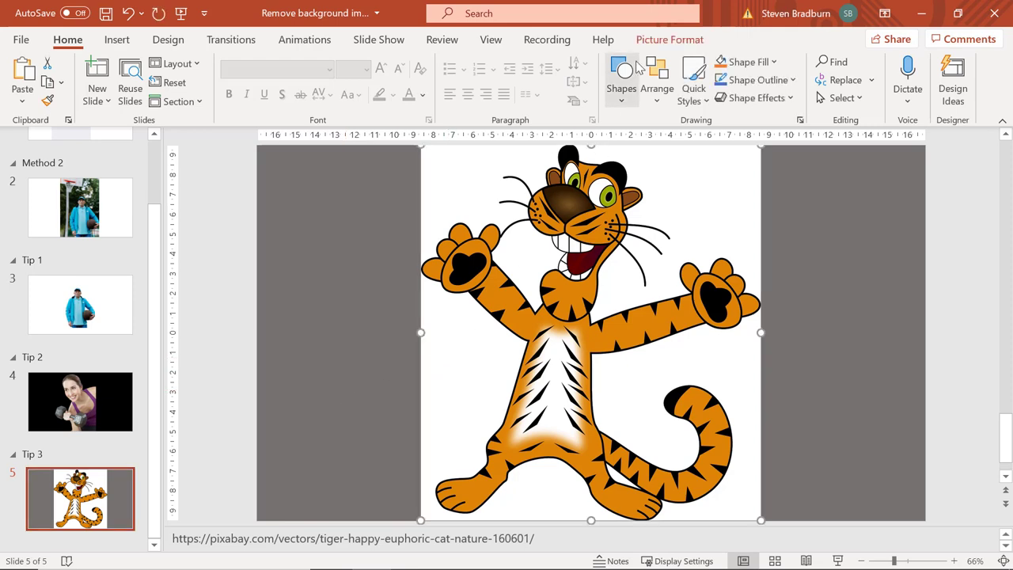
{"action": "left_click", "coordinate": [653, 46]}
{"action": "left_click", "coordinate": [145, 63]}
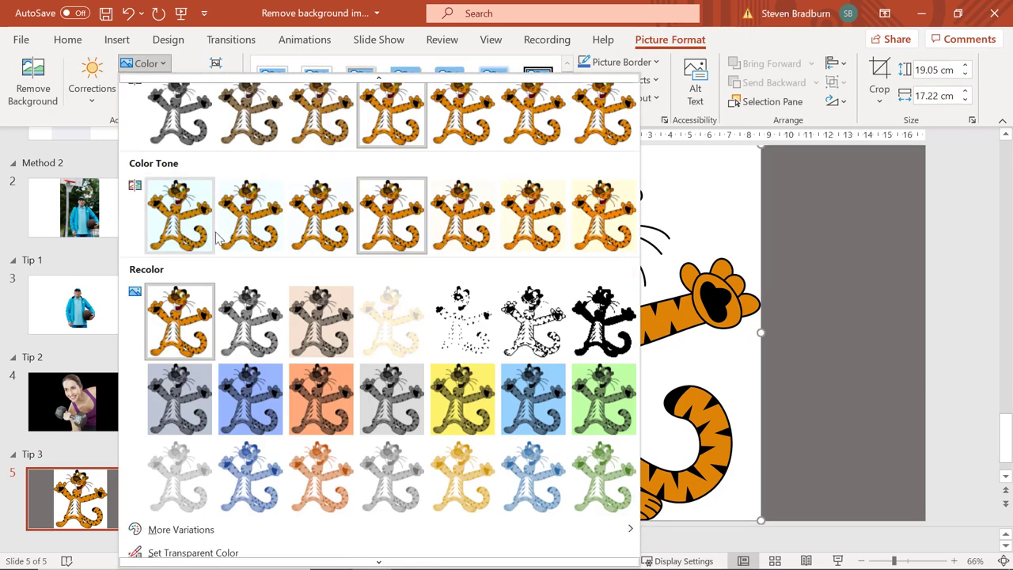
{"action": "scroll", "coordinate": [170, 464], "scroll_direction": "down", "scroll_amount": 2}
{"action": "left_click", "coordinate": [190, 533]}
{"action": "left_click", "coordinate": [449, 389]}
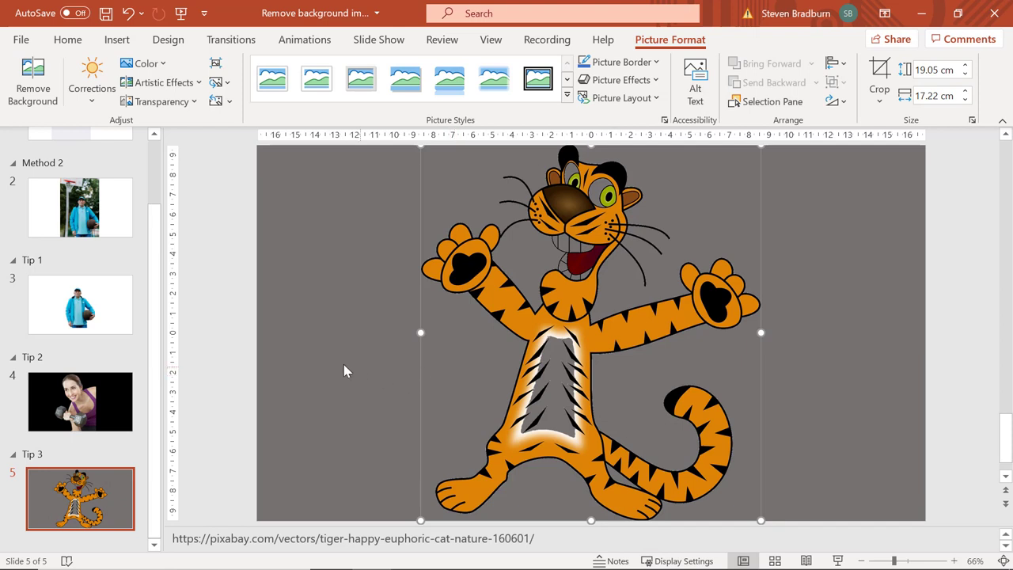
{"action": "left_click", "coordinate": [303, 356]}
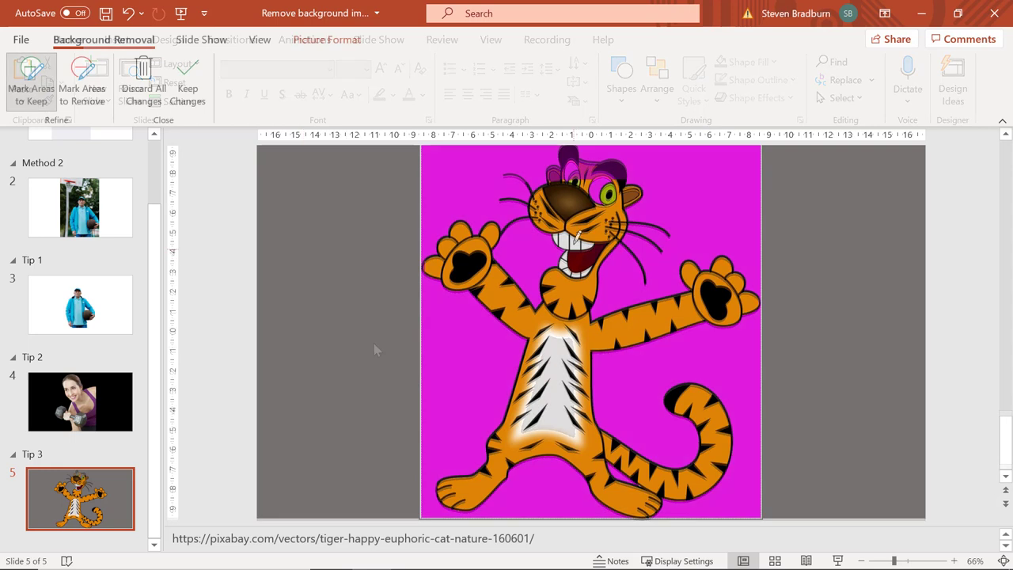
Mark the tiger's upper head, eyes and ears as an area to keep and finish the background removal with the changes kept
{"action": "mouse_move", "coordinate": [568, 219]}
{"action": "left_mouse_down"}
{"action": "mouse_move", "coordinate": [559, 183]}
{"action": "mouse_move", "coordinate": [624, 174]}
{"action": "left_mouse_up"}
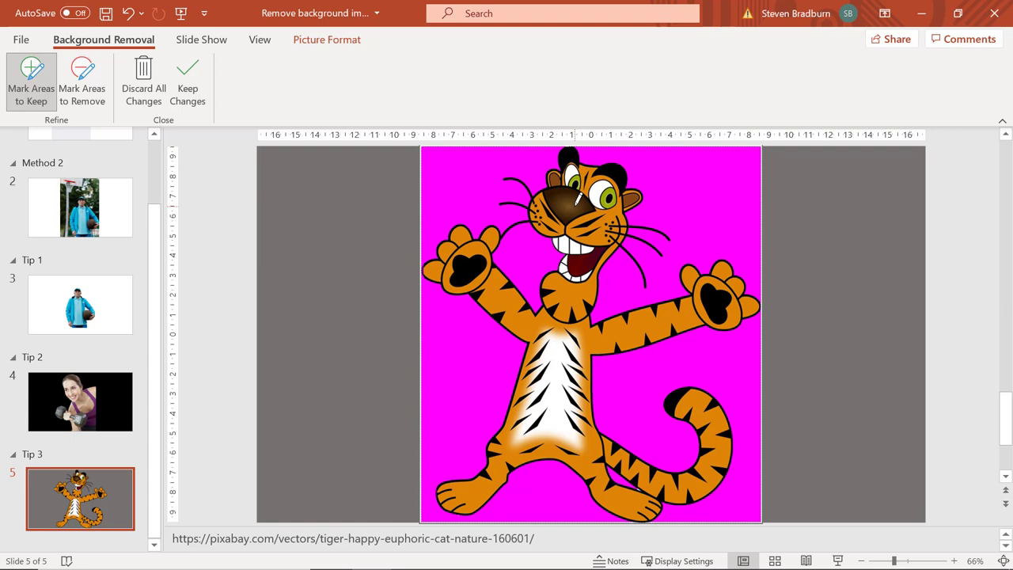
{"action": "left_click", "coordinate": [237, 262]}
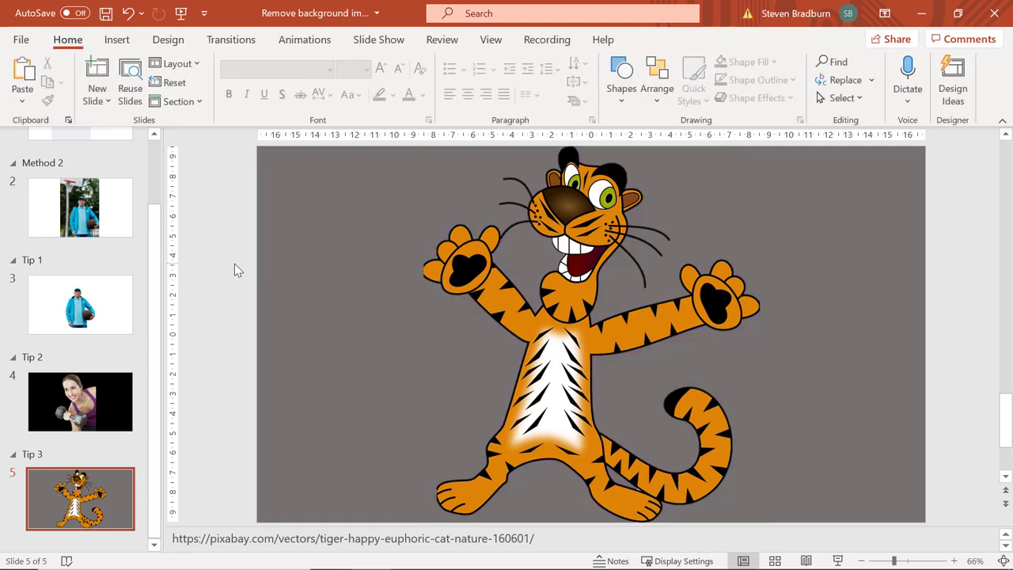